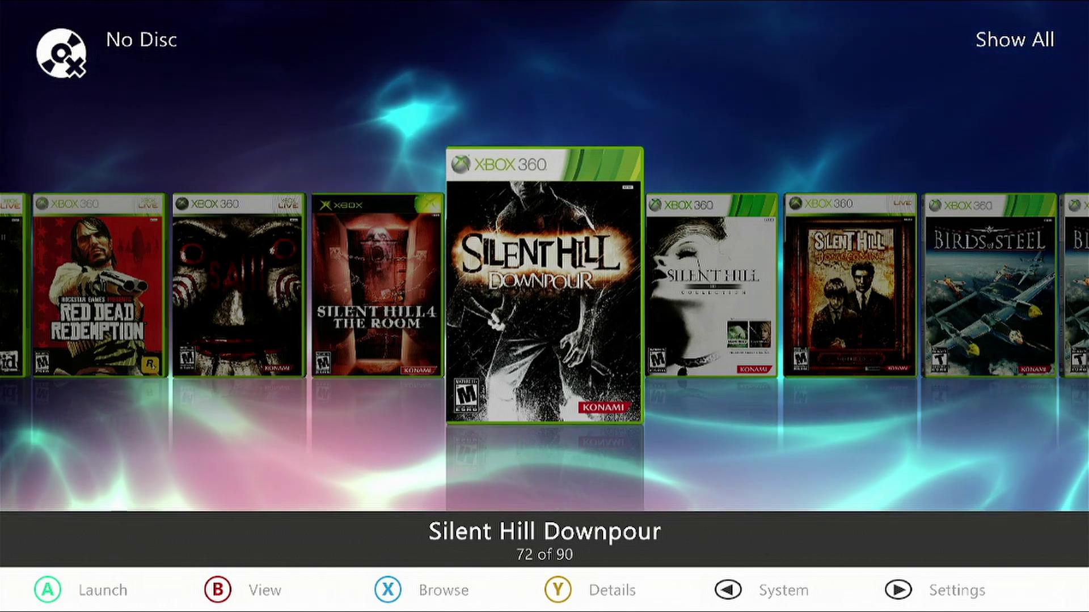
- Launch the Homebrew Store script from the system tools
key(BackSpace)
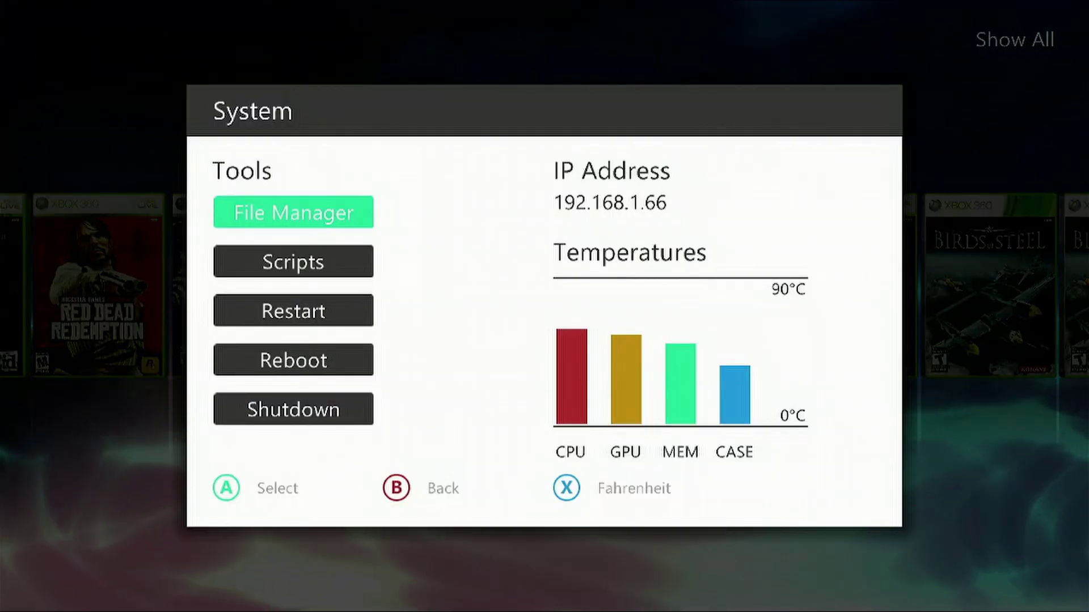
key(Down)
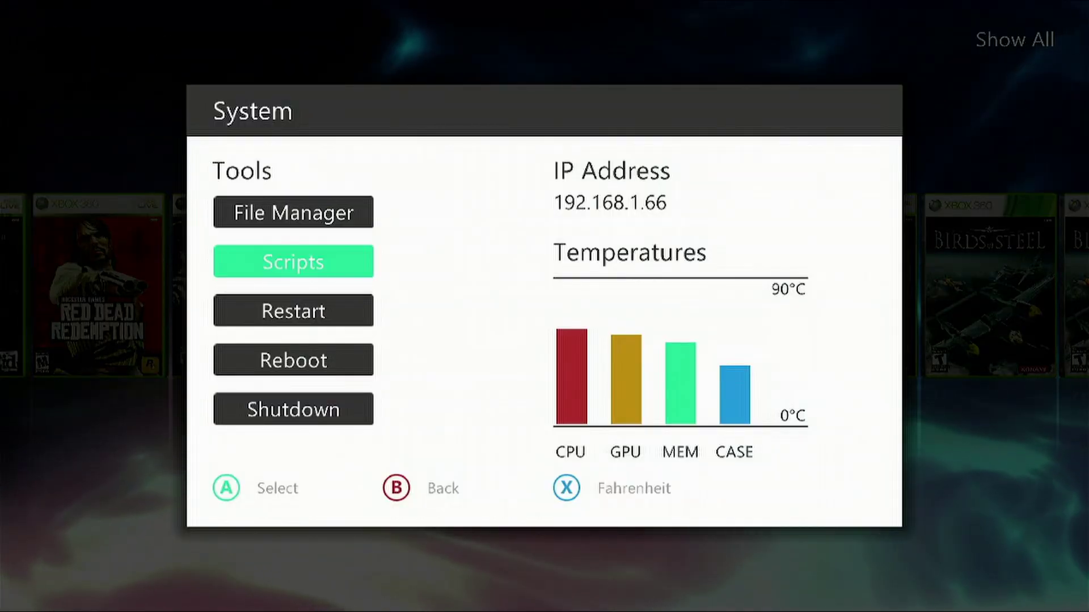
key(Return)
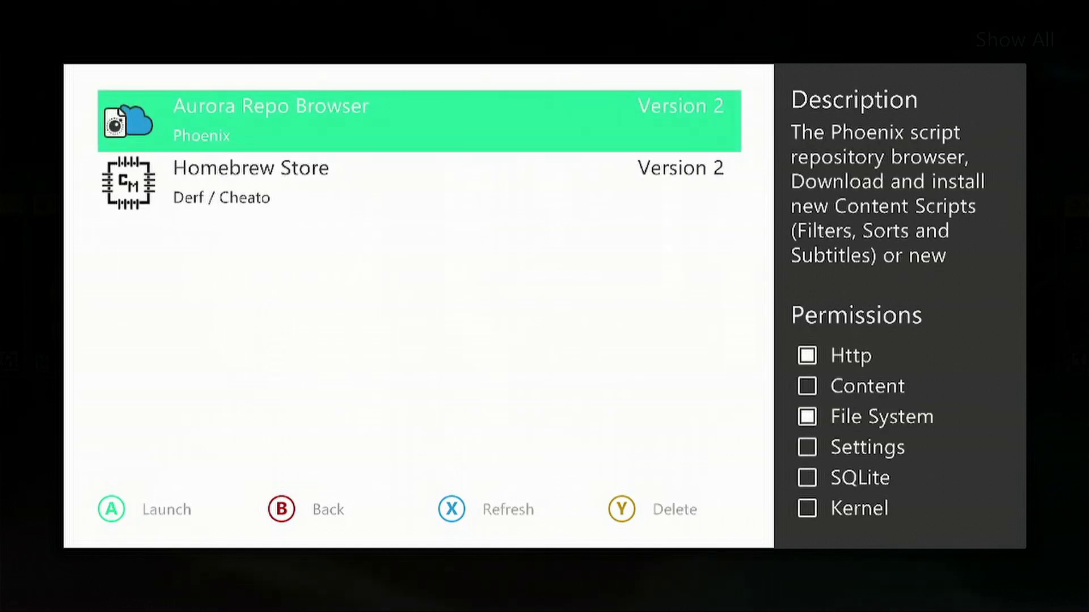
key(Down)
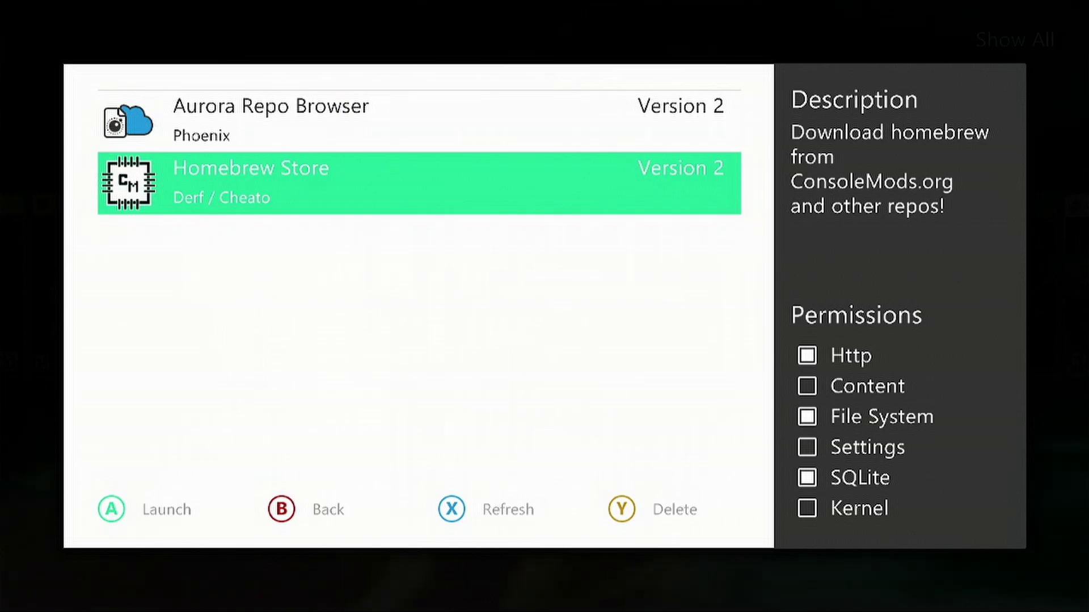
key(Return)
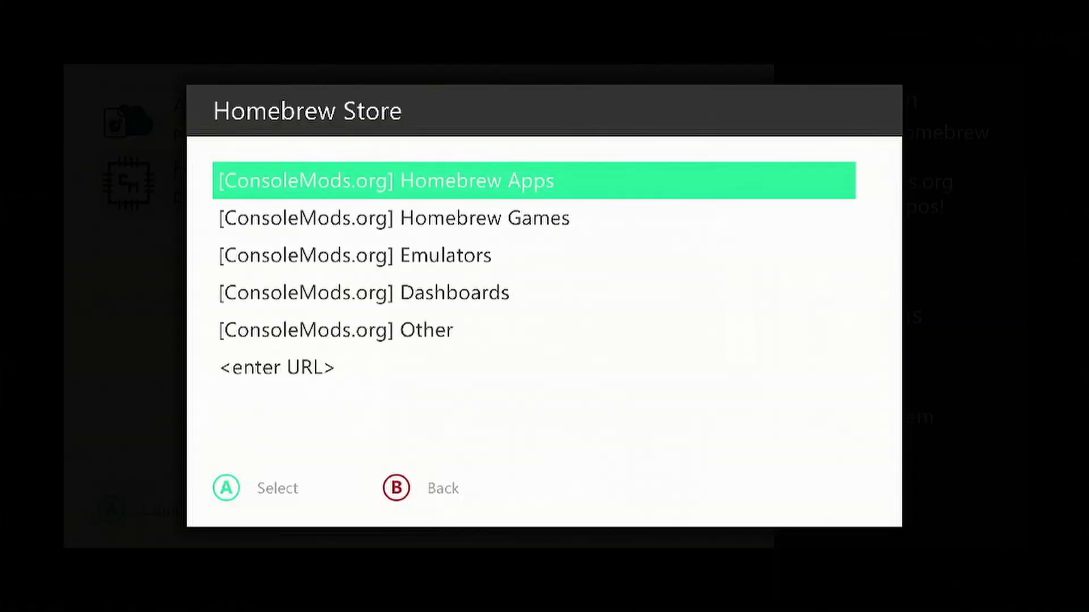
- Download and install RetroArch 360 (v1.0.0.2) from the ConsoleMods.org Emulators category, accepting the installation
key(Down)
key(Down)
key(Return)
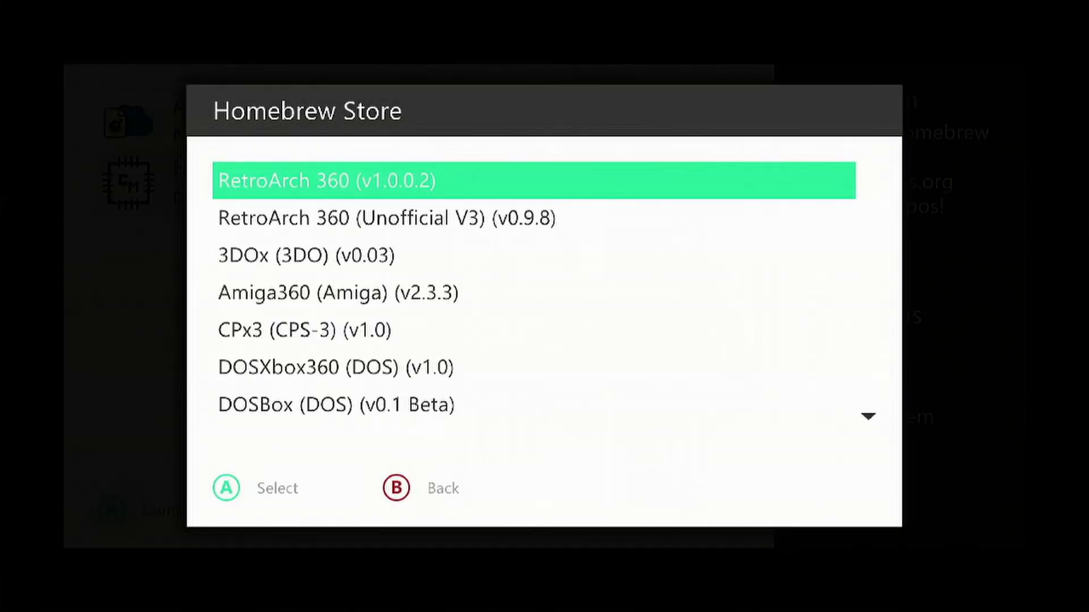
key(Return)
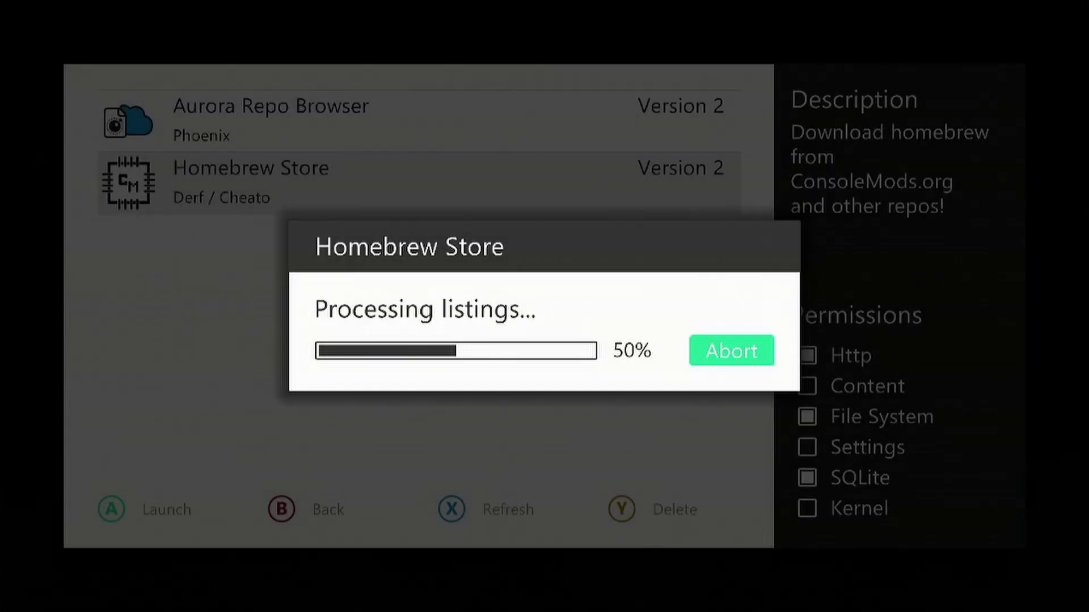
key(Left)
key(Right)
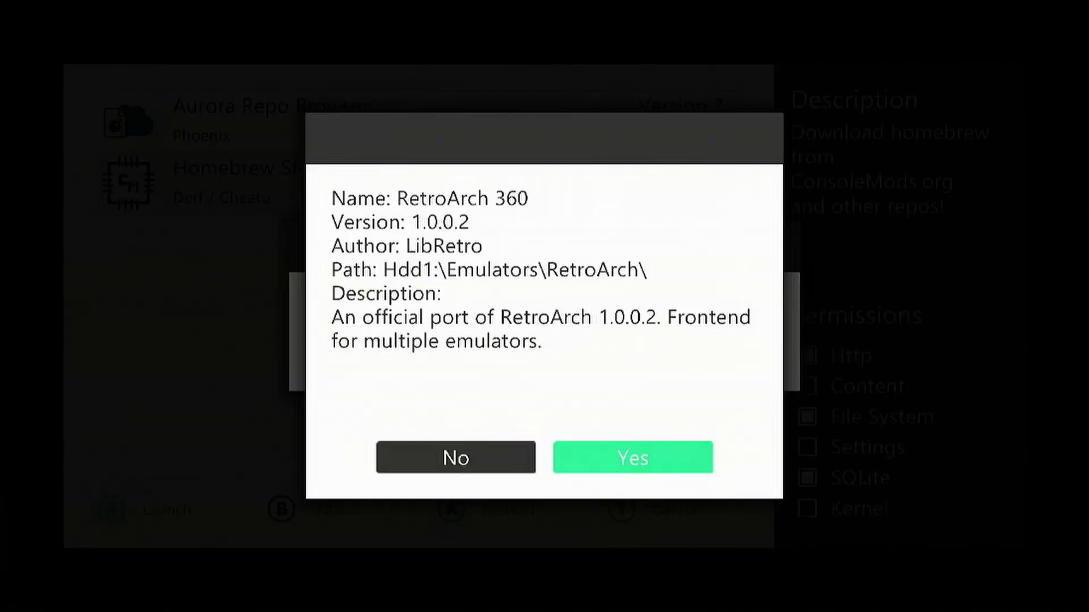
key(Return)
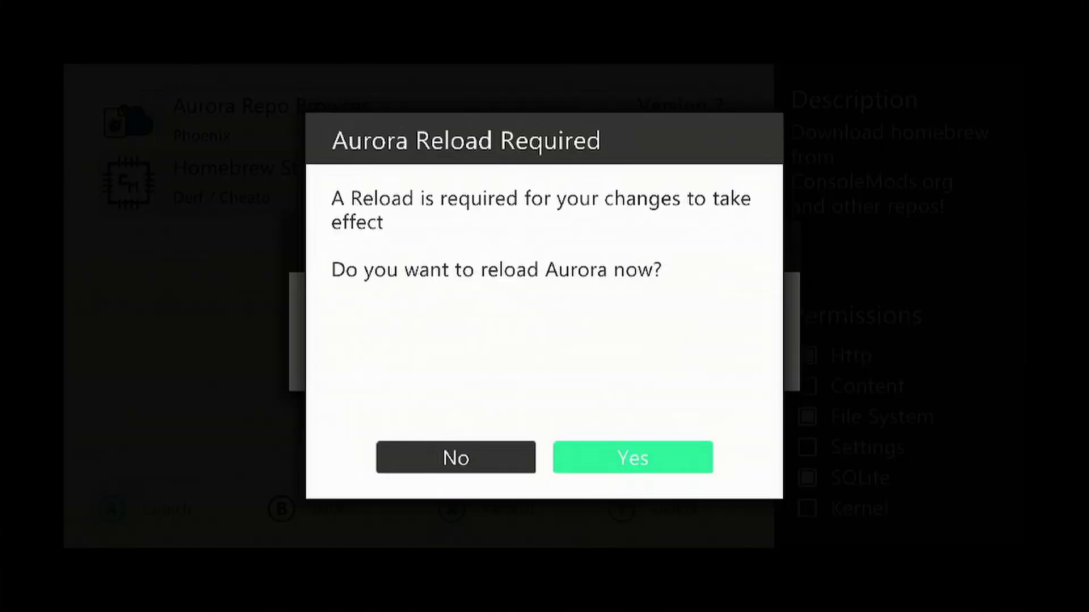
- Decline the offered Aurora reload, leave the scripts for the game library, and restart the dashboard from there
key(Left)
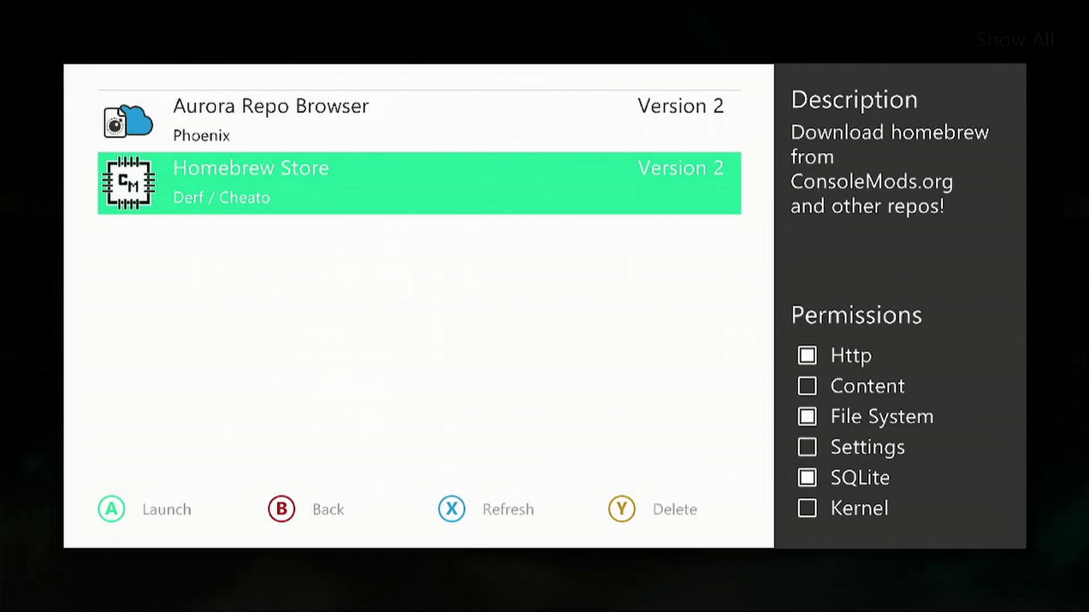
key(Escape)
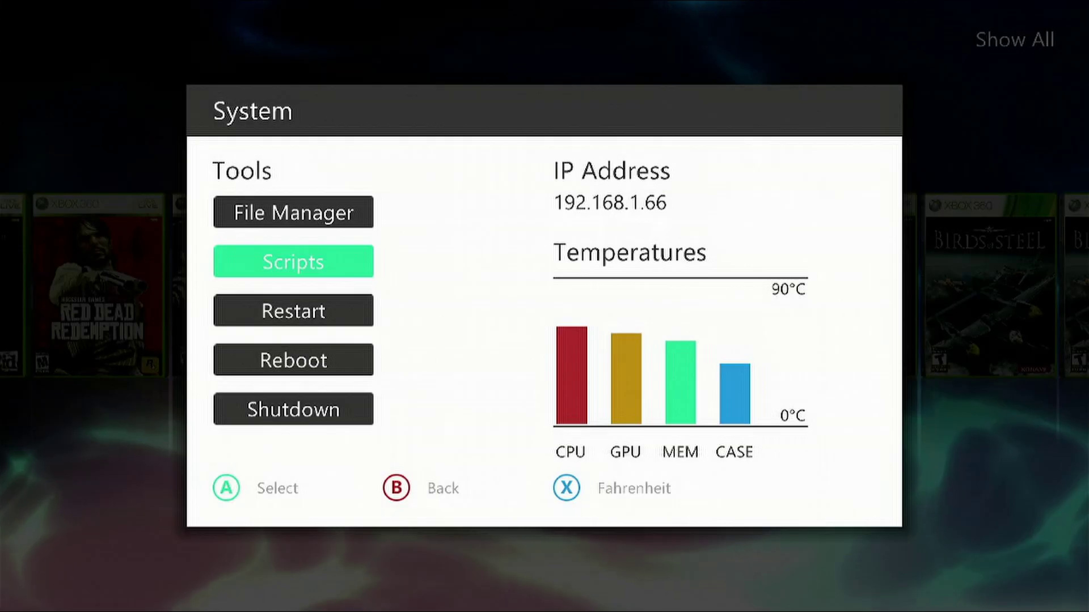
key(Escape)
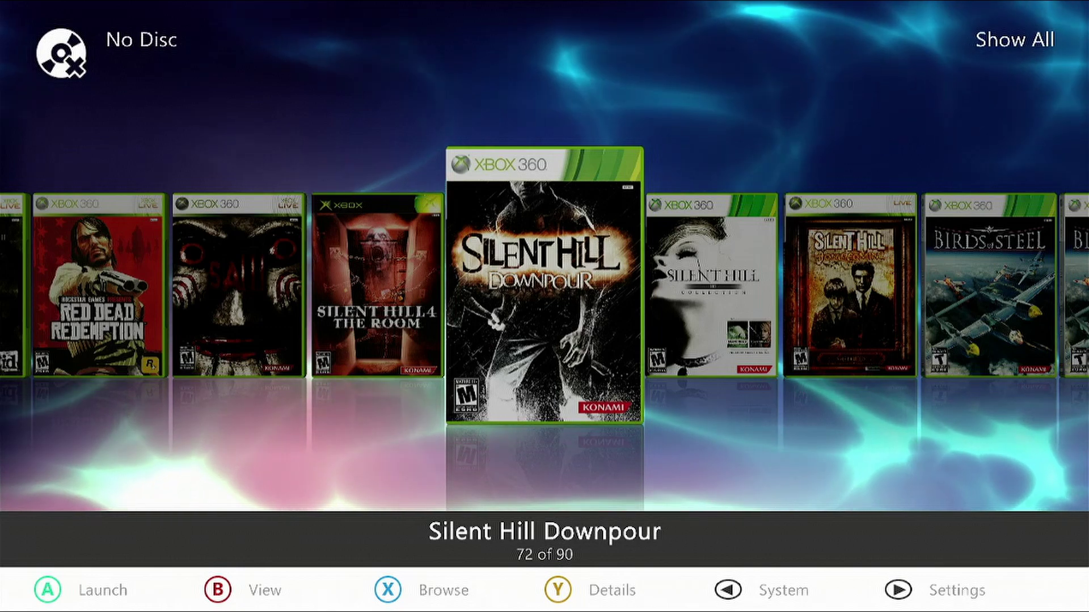
key(super)
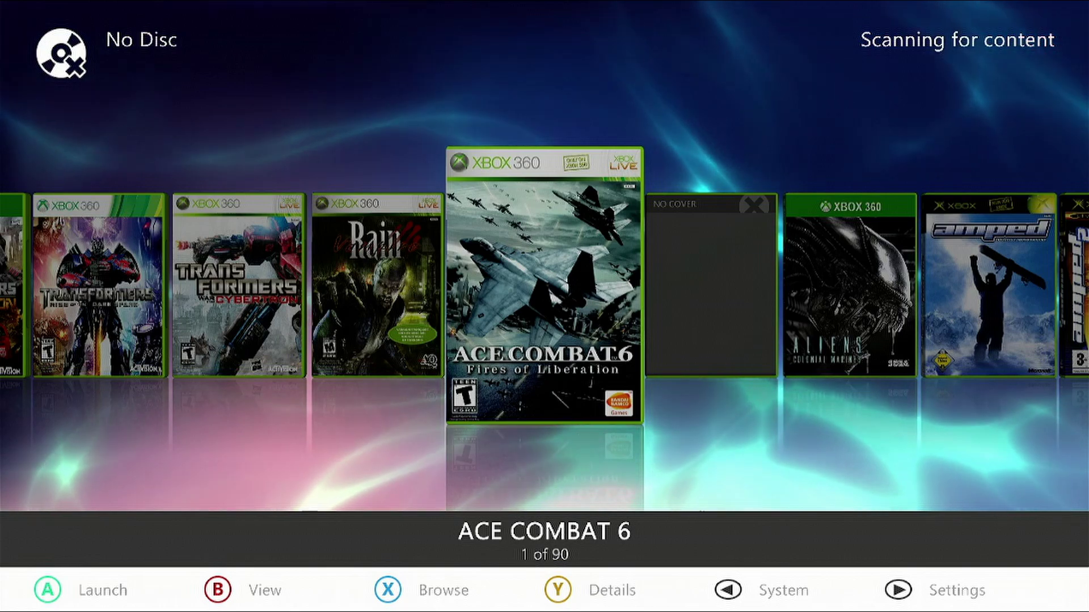
- Look backwards through the game library from ACE COMBAT 6 to the Silent Hill titles for a RetroArch entry
key(Left)
key(Left)
key(Left)
key(Left)
key(Left)
key(Left)
key(Left)
key(Left)
key(Left)
key(Left)
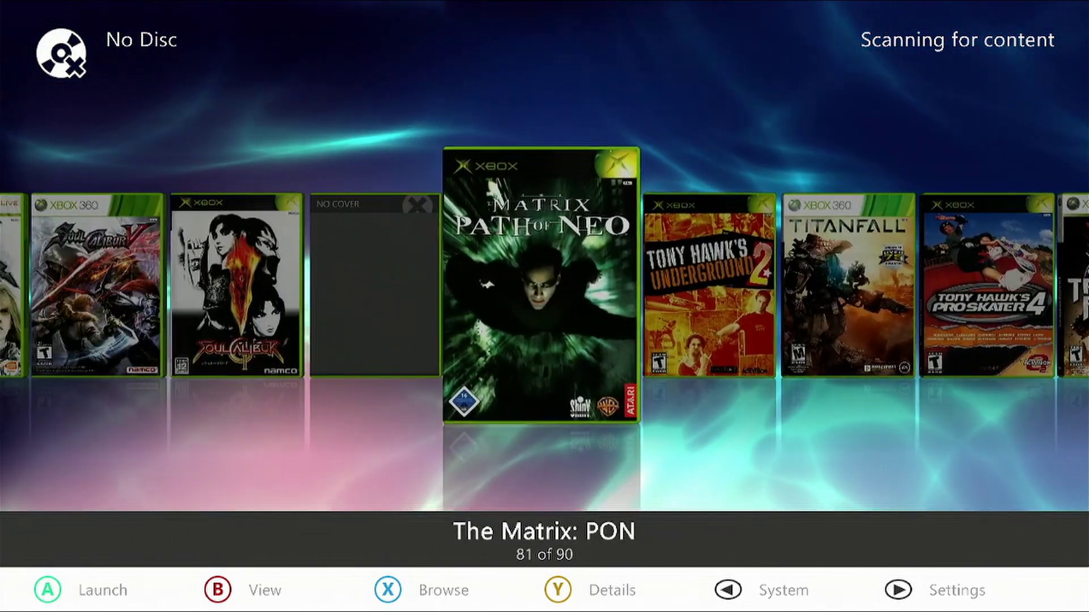
key(Left)
key(Left)
key(Left)
key(Left)
key(Left)
key(Left)
key(Left)
key(Left)
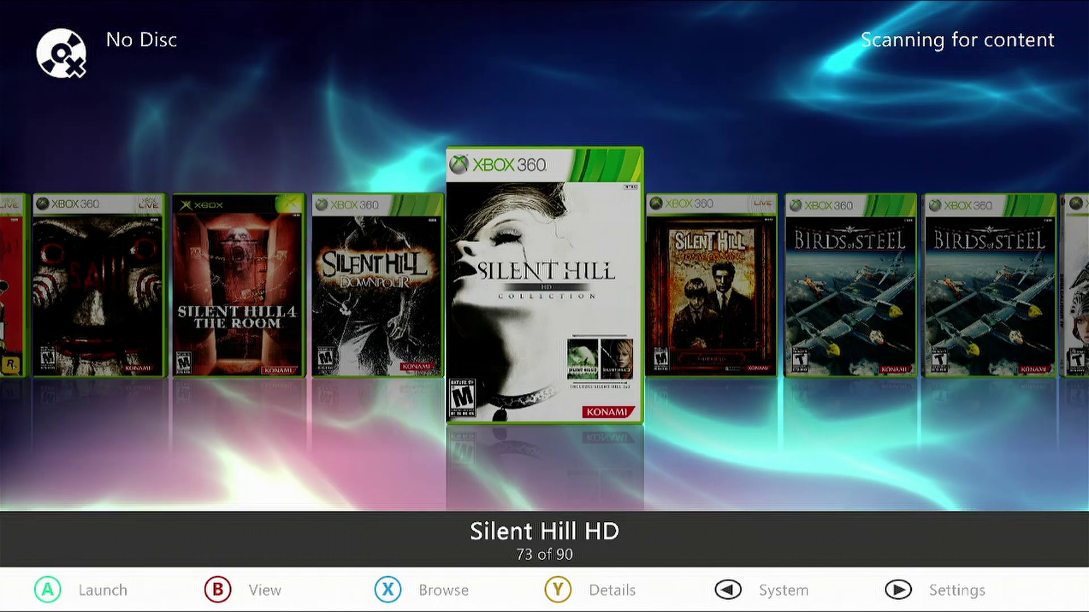
- Inspect the Emulators folder on Hdd1 in the File Manager, and return to the game library
key(BackSpace)
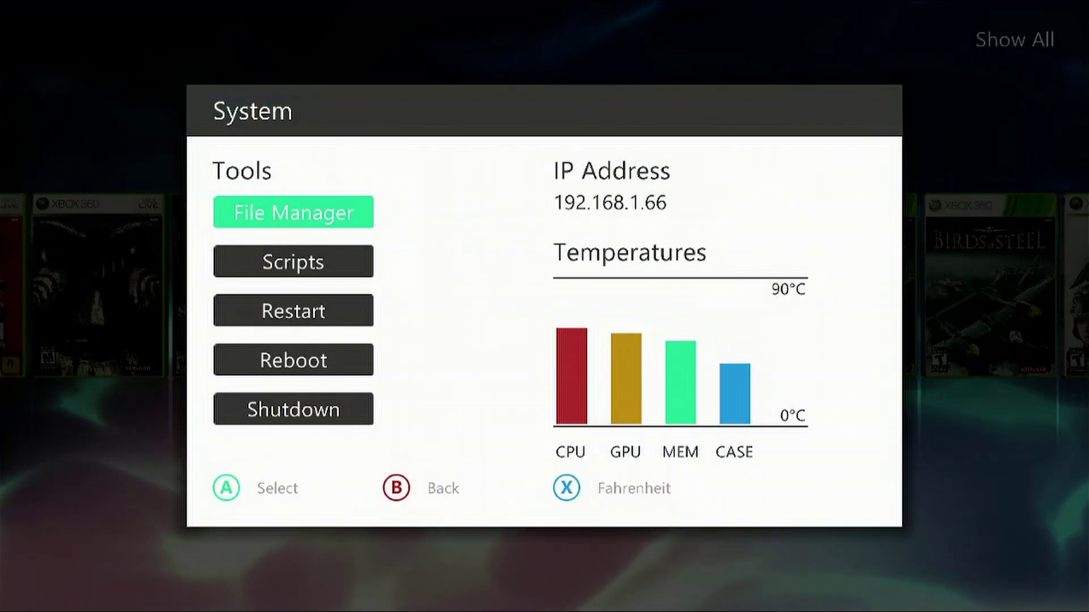
key(Return)
key(Down)
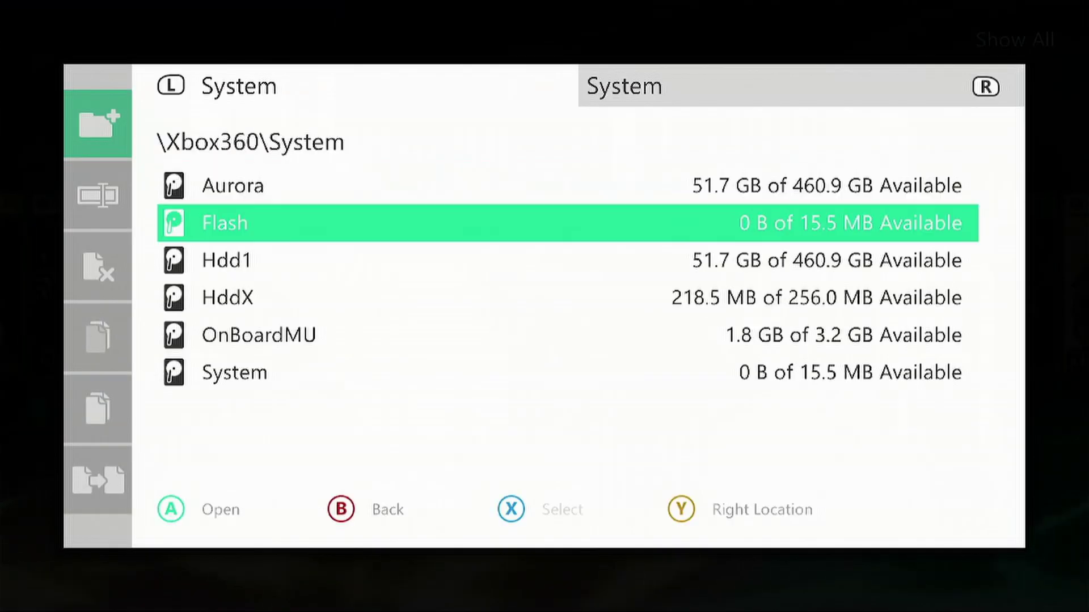
key(Down)
key(Return)
key(Down)
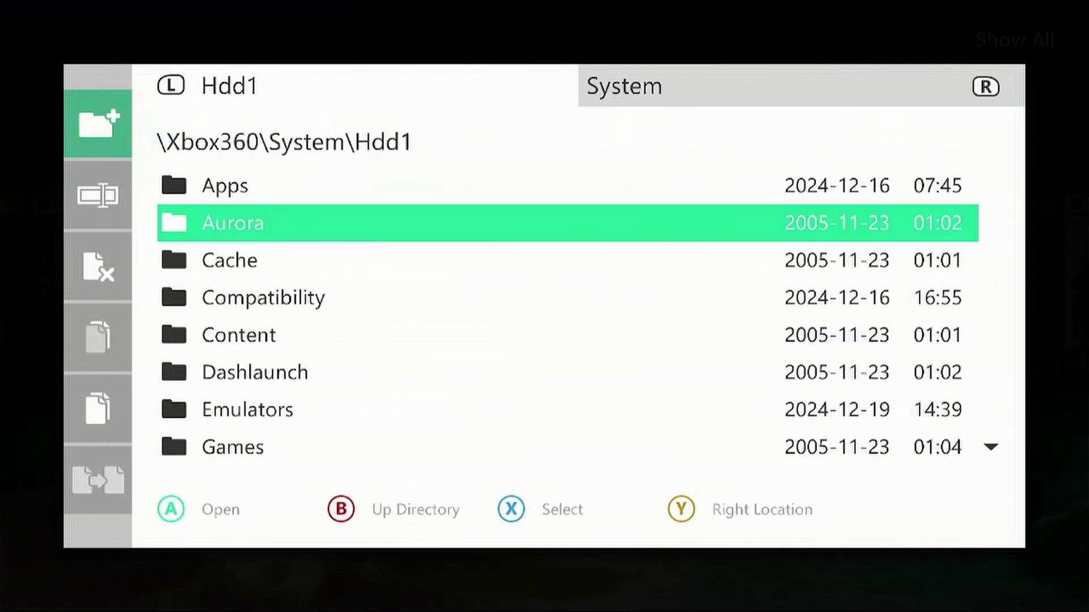
key(Down)
key(Down)
key(Down)
key(Down)
key(Down)
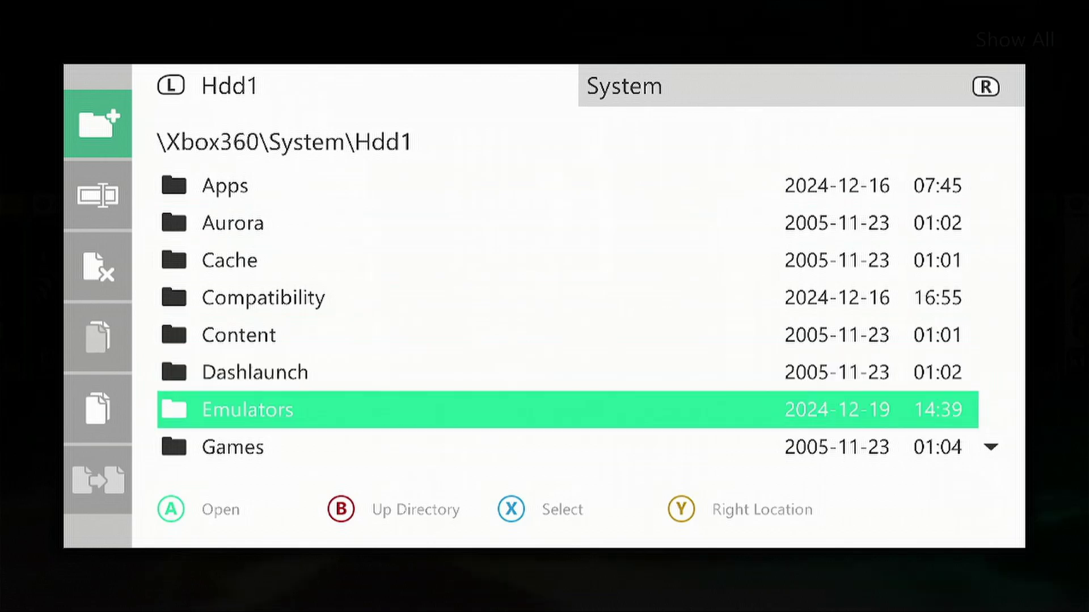
key(Return)
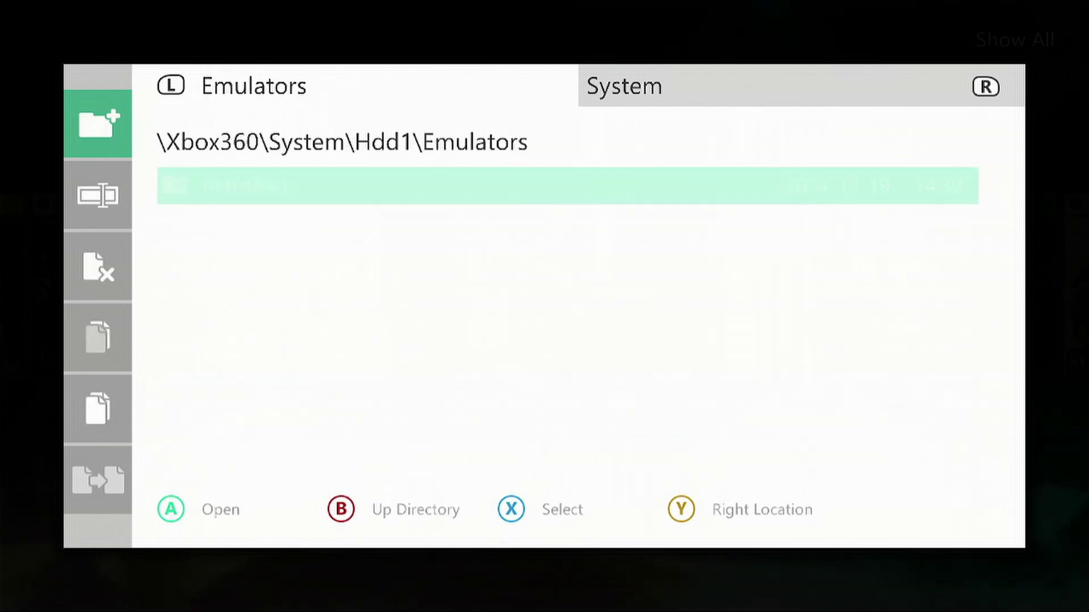
key(BackSpace)
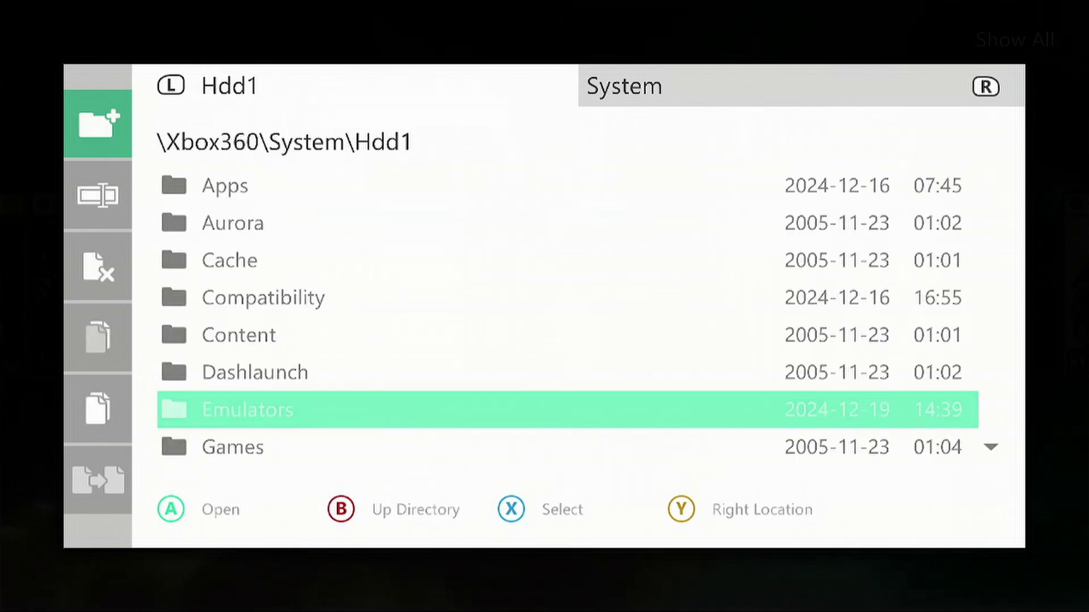
key(BackSpace)
key(BackSpace)
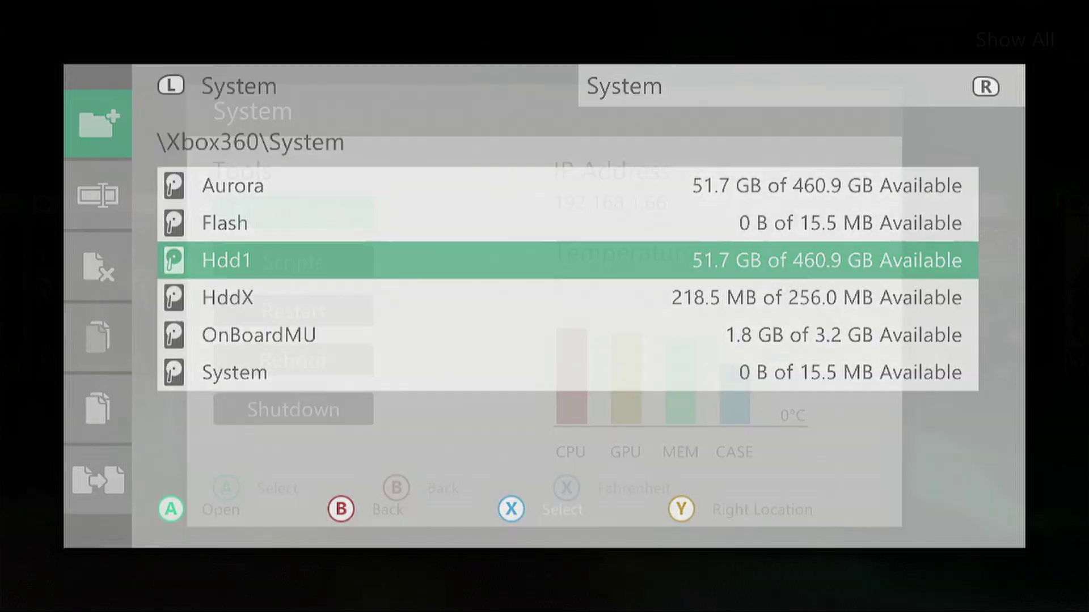
key(BackSpace)
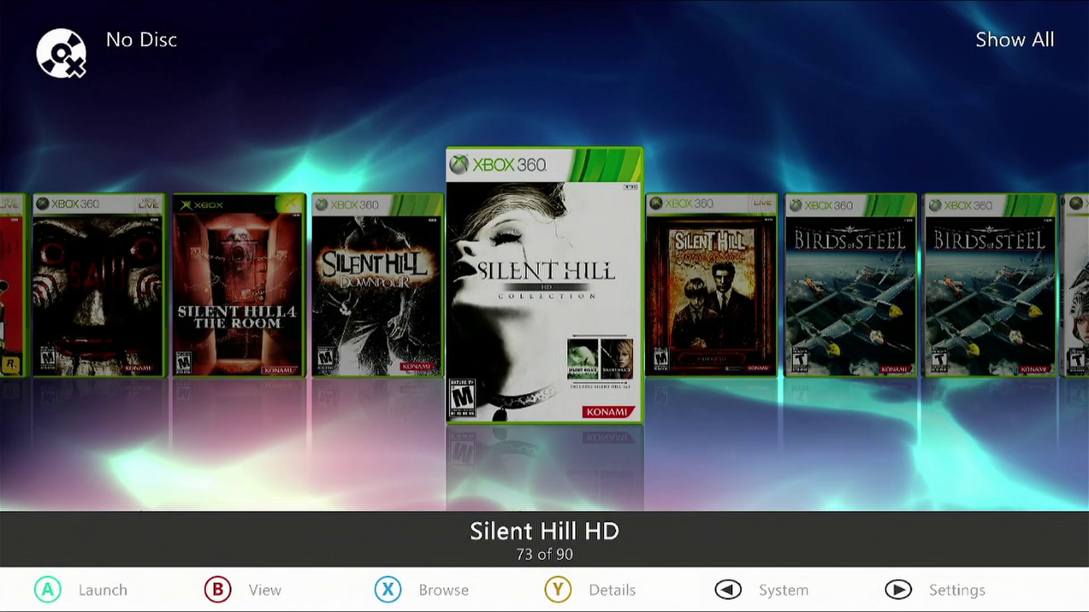
- Add a managed content path in the settings with \Xbox360\System\Hdd1\Emulators as its location
key(Escape)
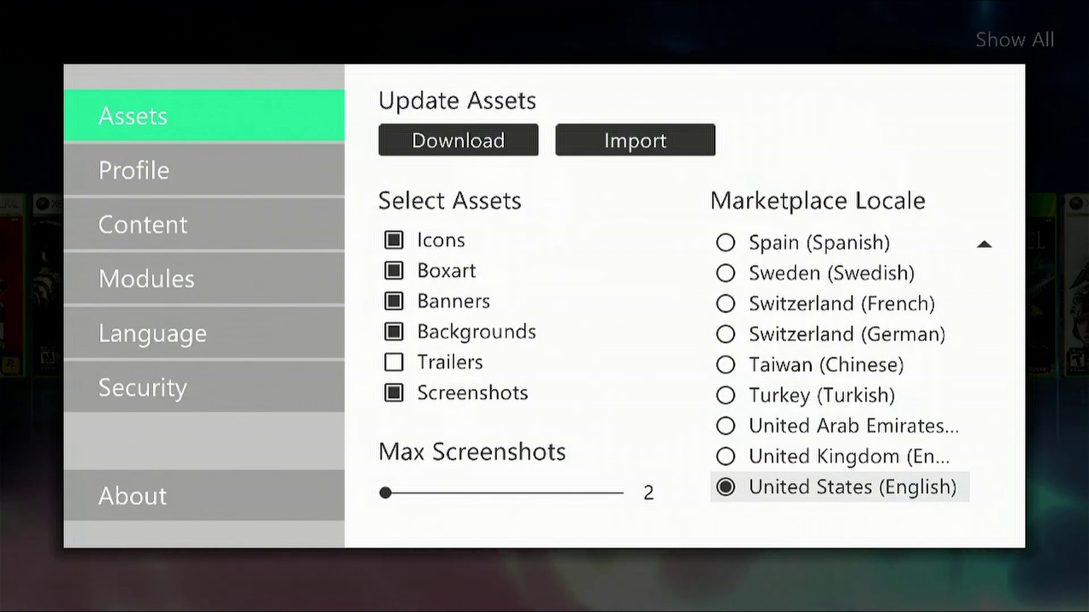
key(Down)
key(Down)
key(Right)
key(Down)
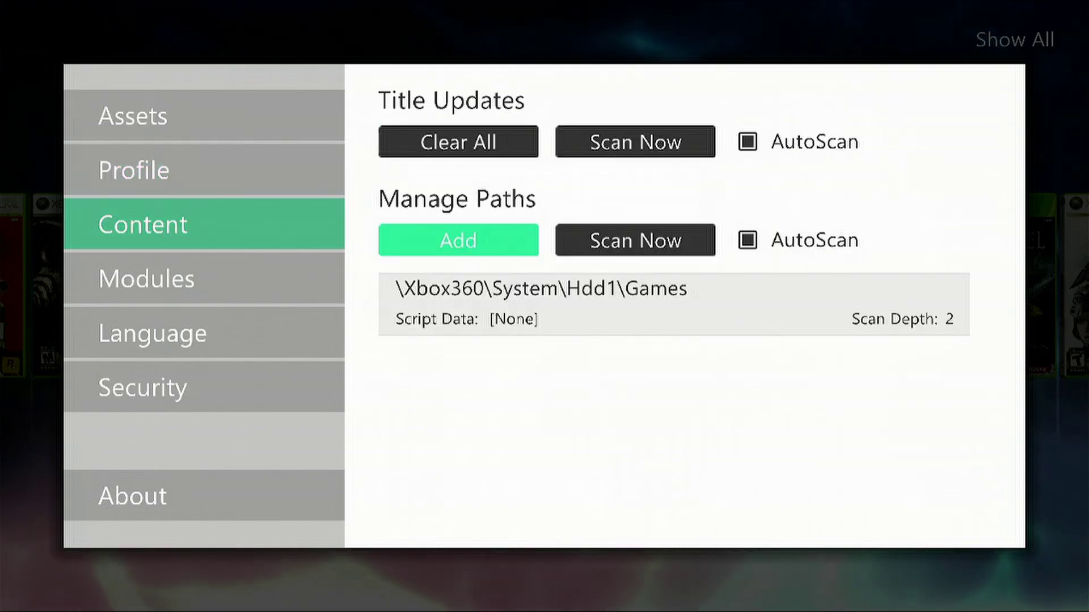
key(Return)
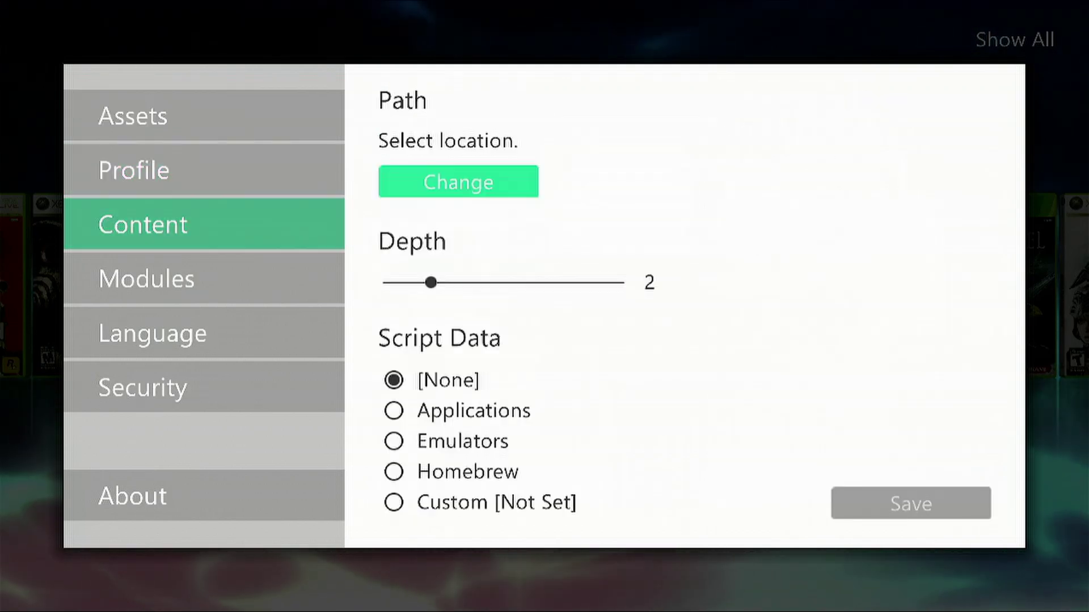
key(Return)
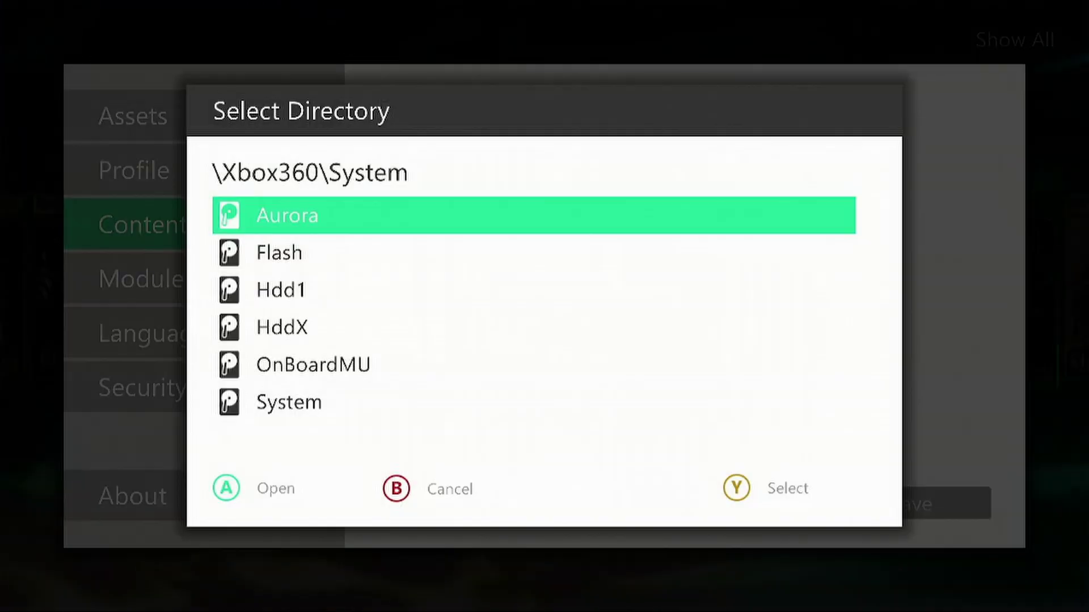
key(Down)
key(Down)
key(Return)
key(Down)
key(Down)
key(Down)
key(Down)
key(Down)
key(Down)
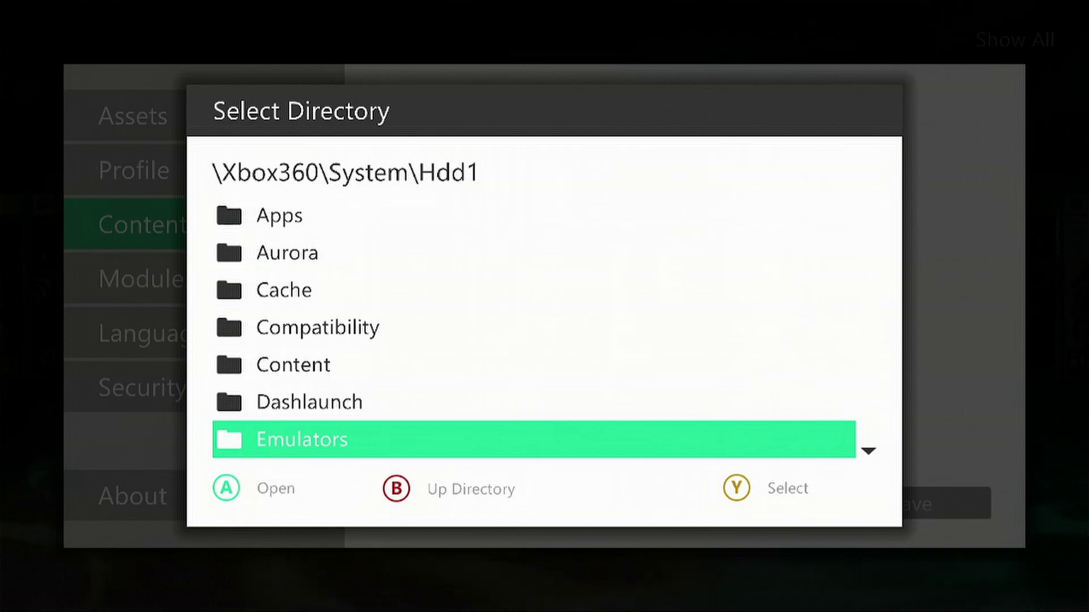
key(y)
- Save the new Emulators content path with its default depth and script data, and return to the game library
key(Down)
key(Down)
key(Down)
key(Down)
key(Down)
key(Down)
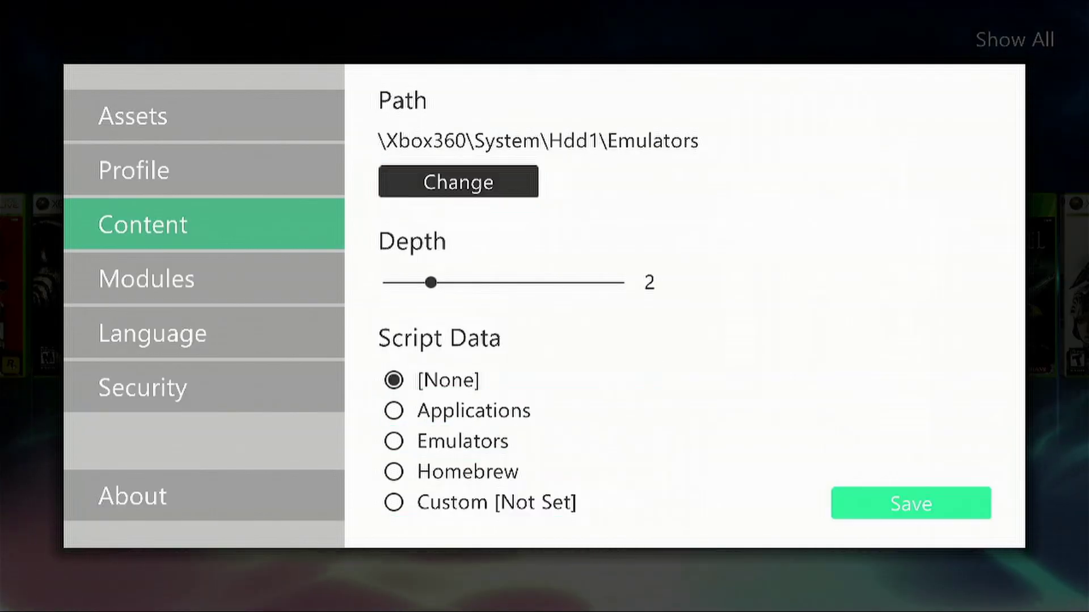
key(Return)
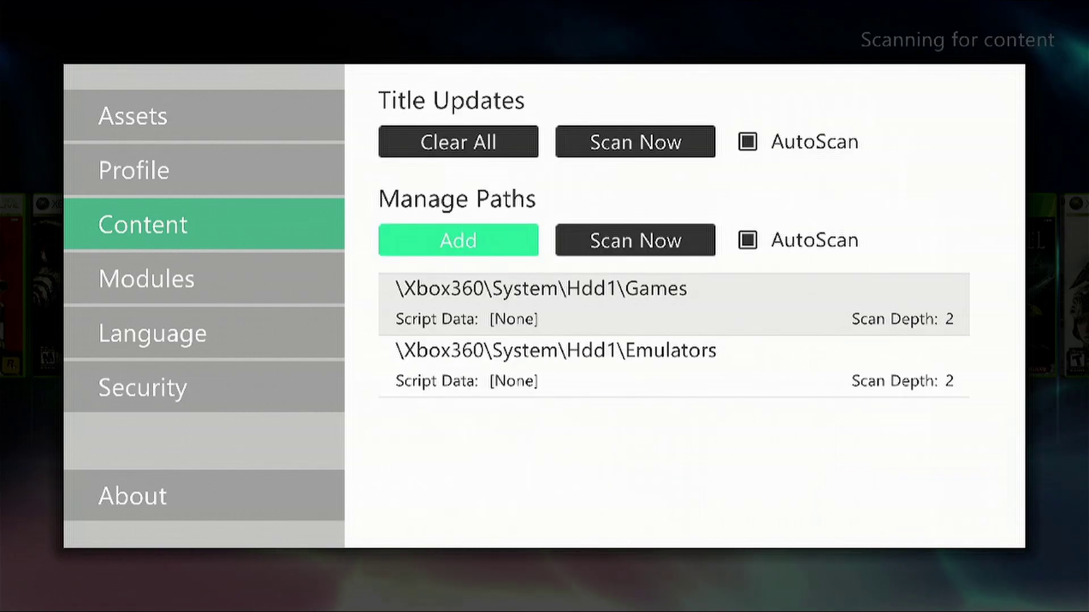
key(Escape)
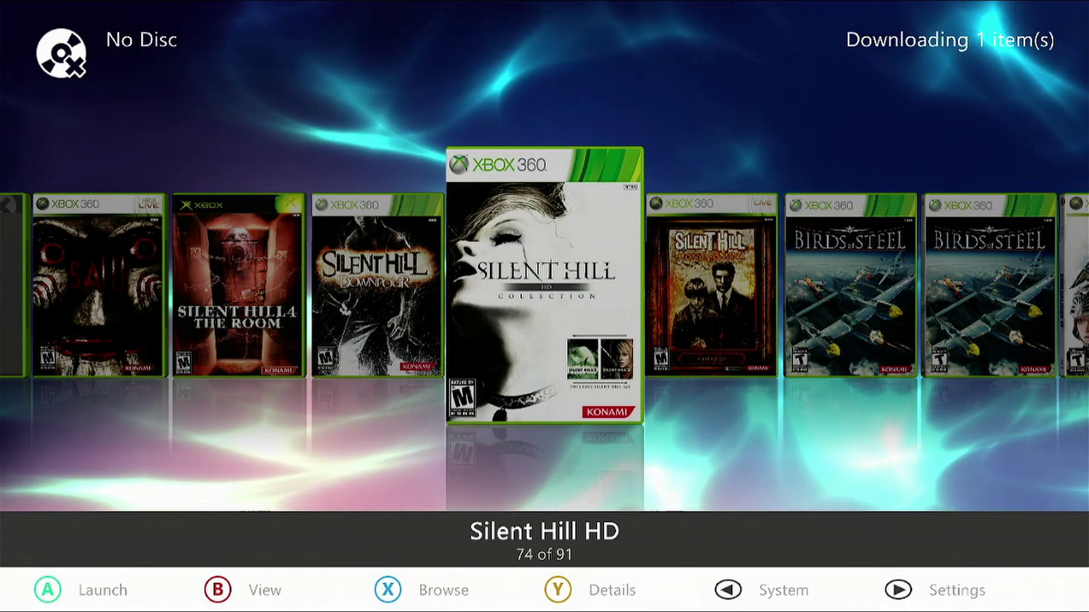
- Find RetroArch in the game library and launch it
key(Left)
key(Left)
key(Left)
key(Left)
key(Left)
key(Right)
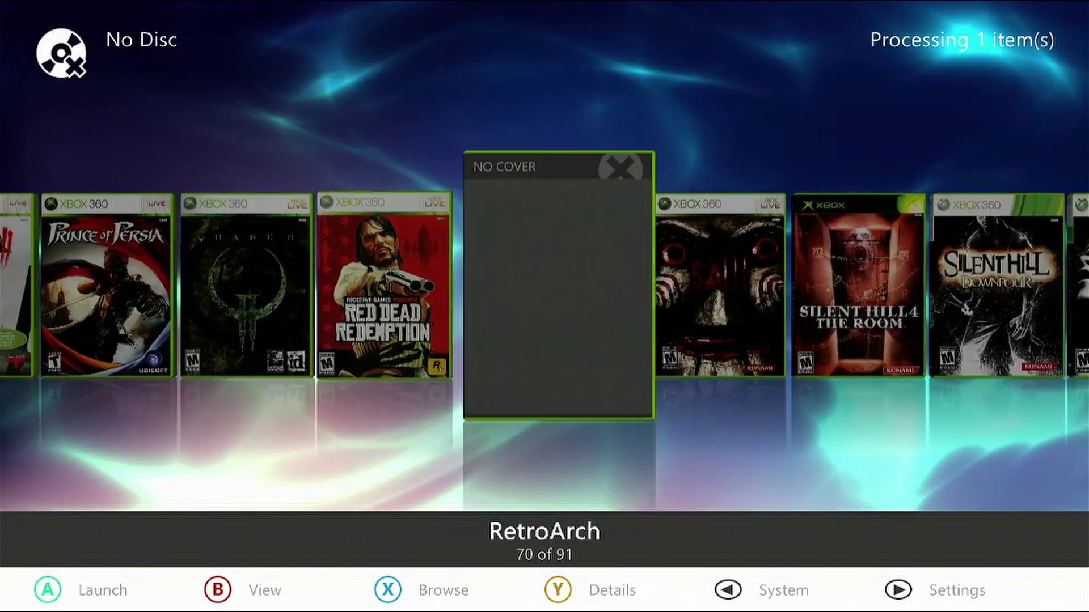
key(Left)
key(Left)
key(Left)
key(Right)
key(Right)
key(Right)
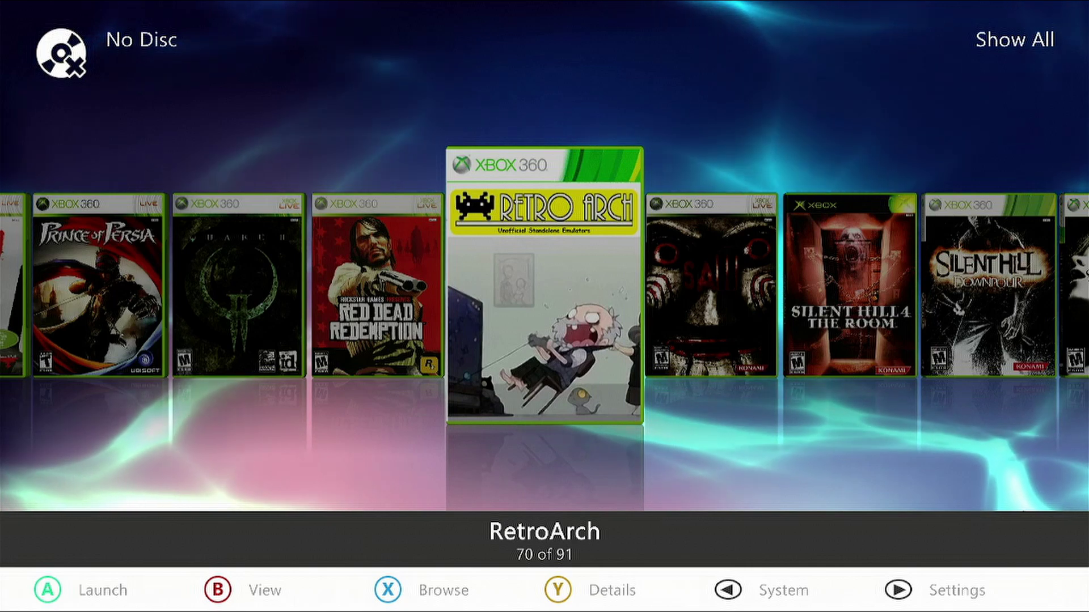
key(Return)
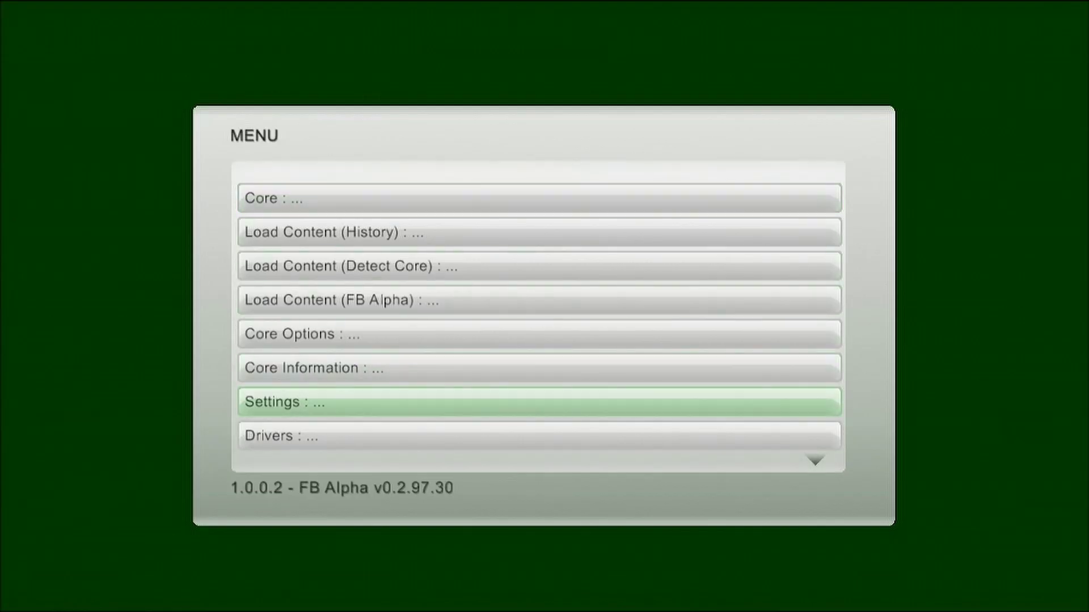
- Assign the controller's Back button to Quit RetroArch in player 1's input options, and return to the main menu
key(Return)
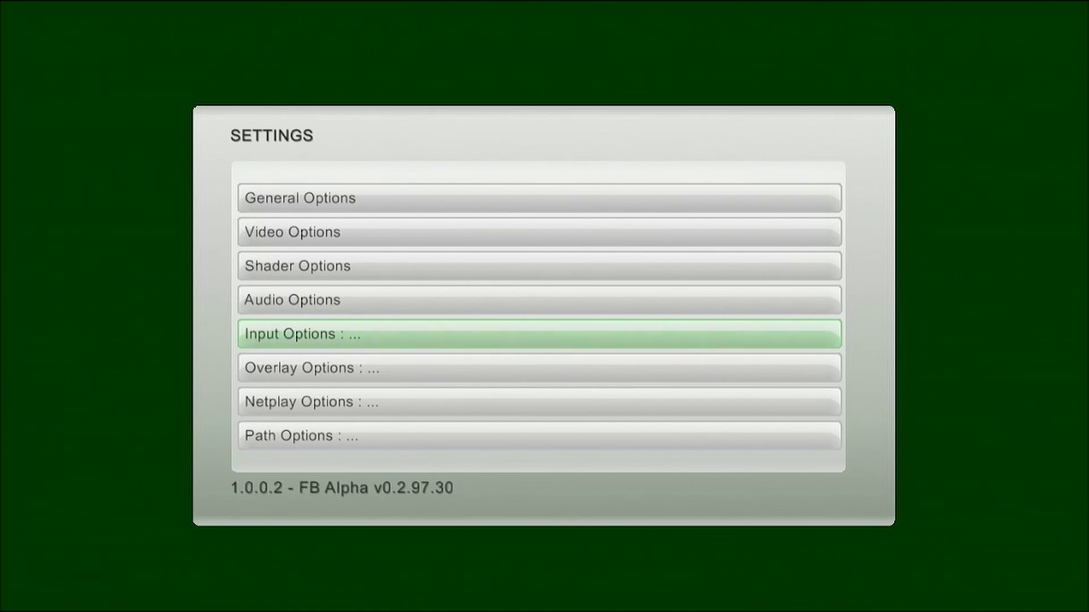
key(Return)
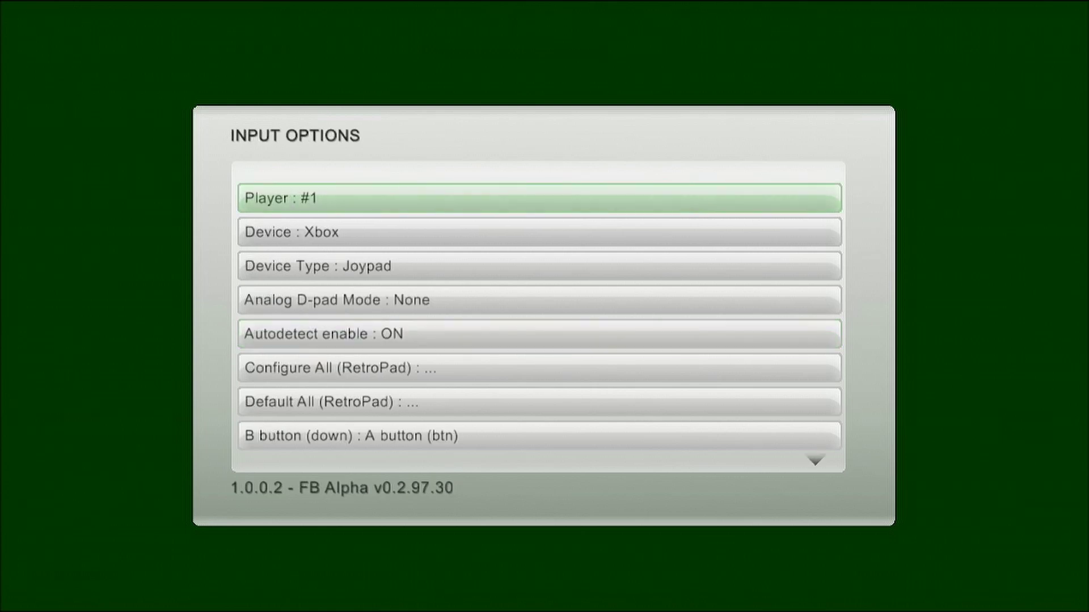
key(Down)
key(Down)
key(Down)
key(Down)
key(Down)
key(Down)
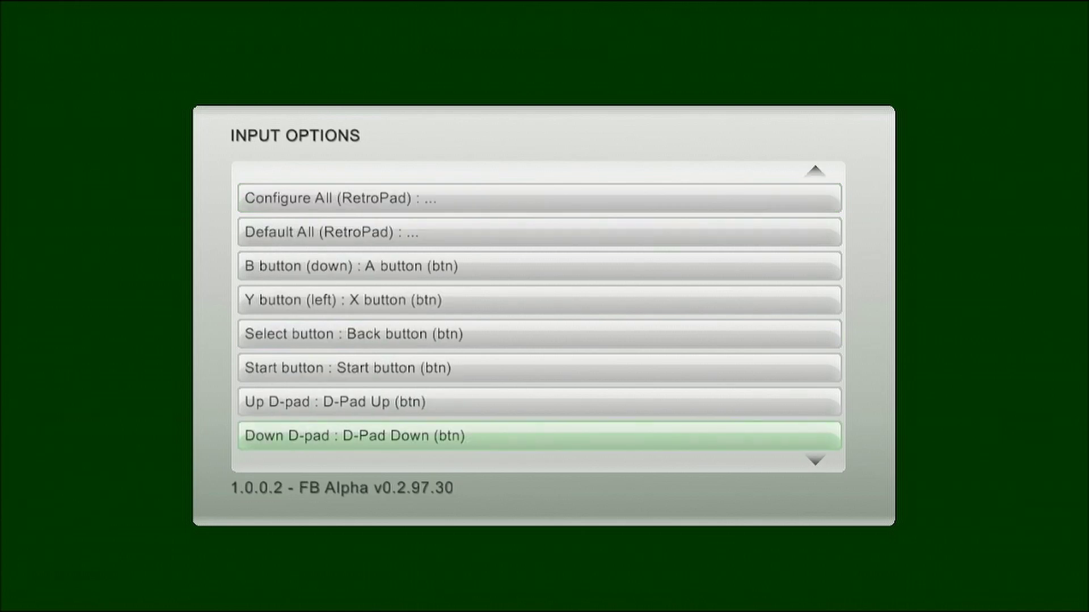
key(Down)
key(Down)
key(Down)
key(Down)
key(Down)
key(Down)
key(Down)
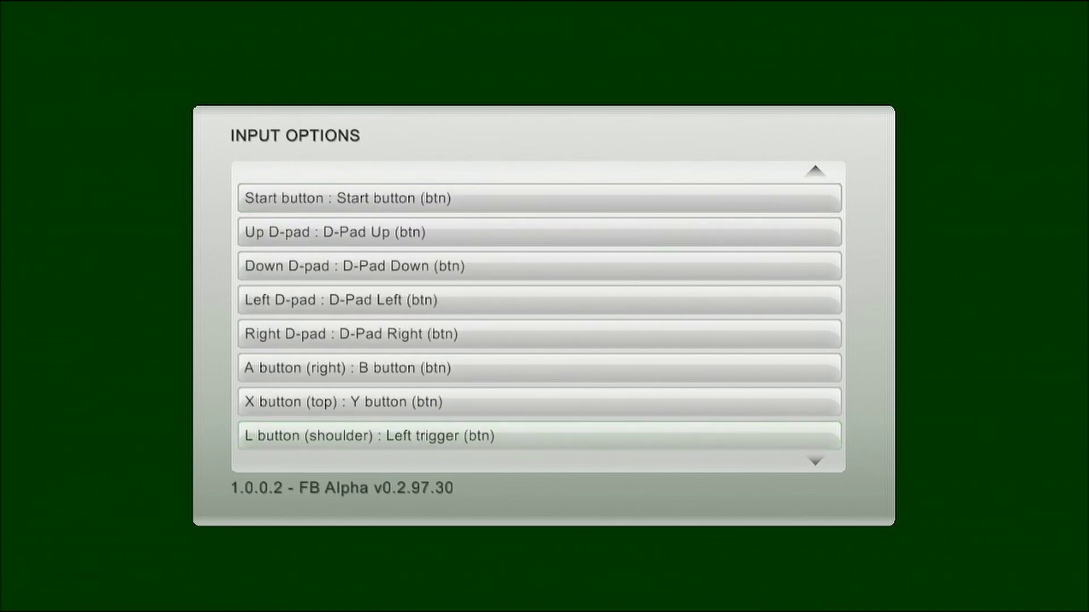
key(Down)
key(Down)
key(Down)
key(Down)
key(Down)
key(Down)
key(Down)
key(Down)
key(Down)
key(Down)
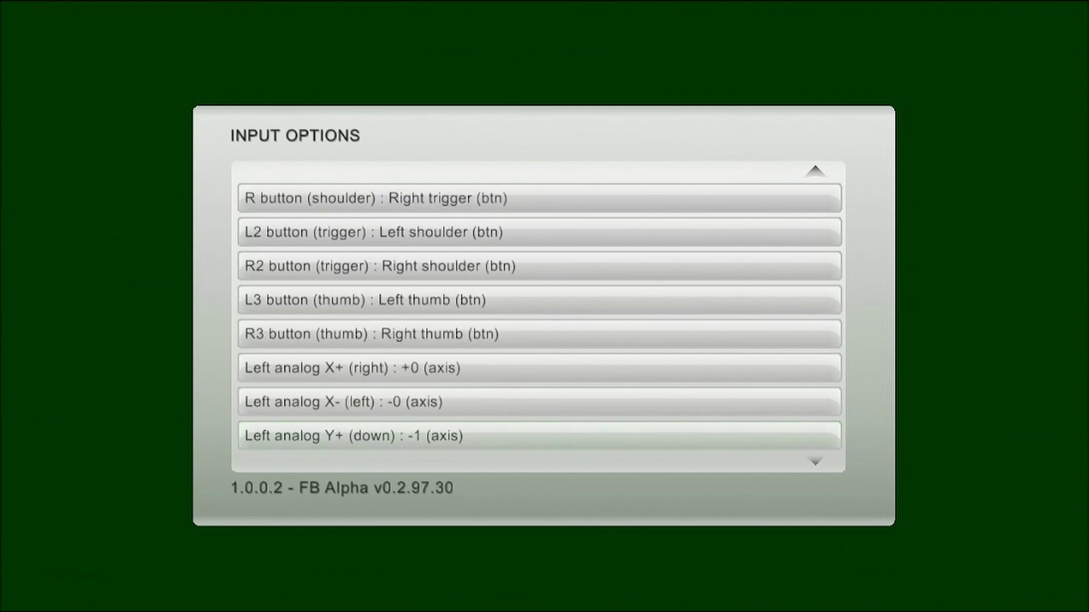
key(Down)
key(Down)
key(Down)
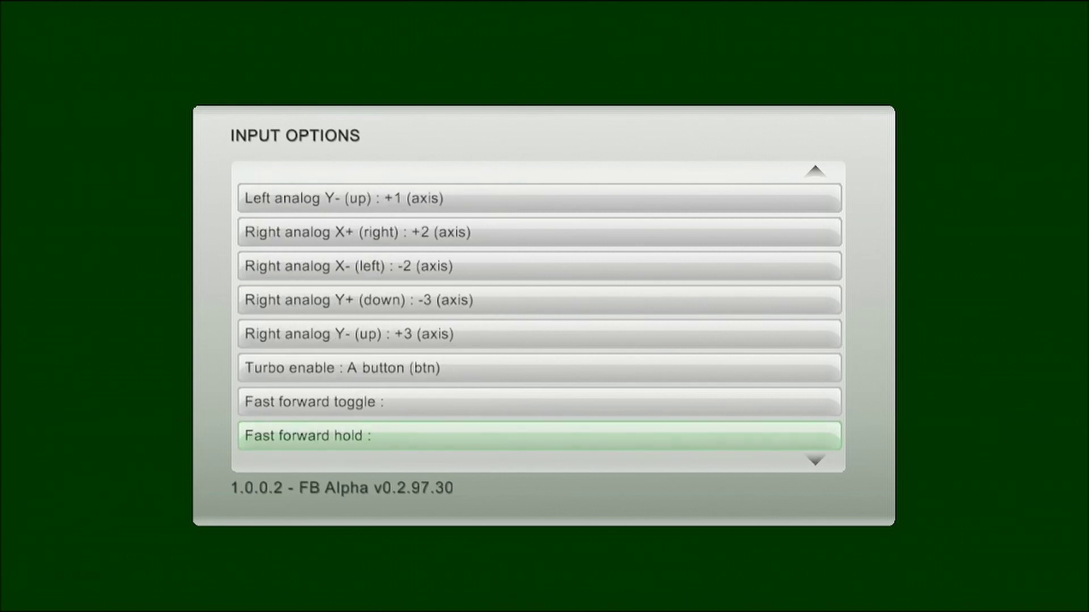
key(Down)
key(Down)
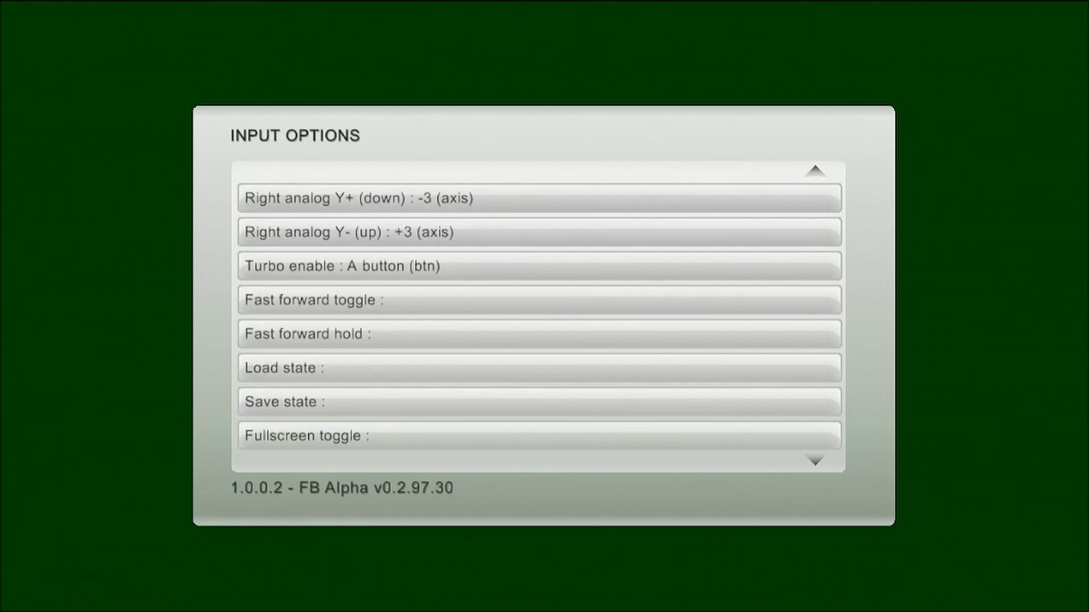
key(Down)
key(Down)
key(Up)
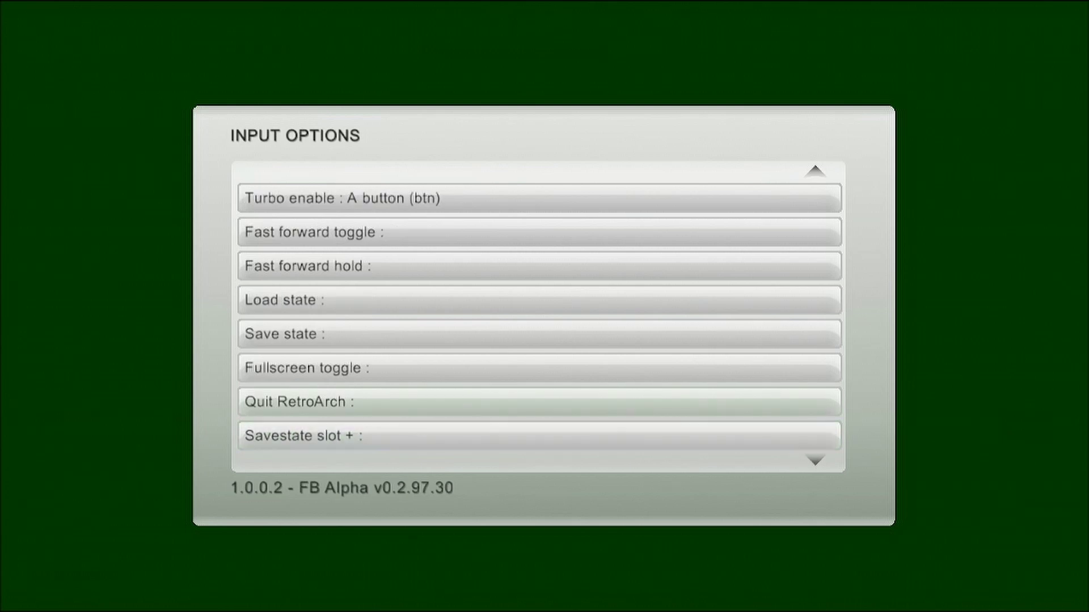
key(Return)
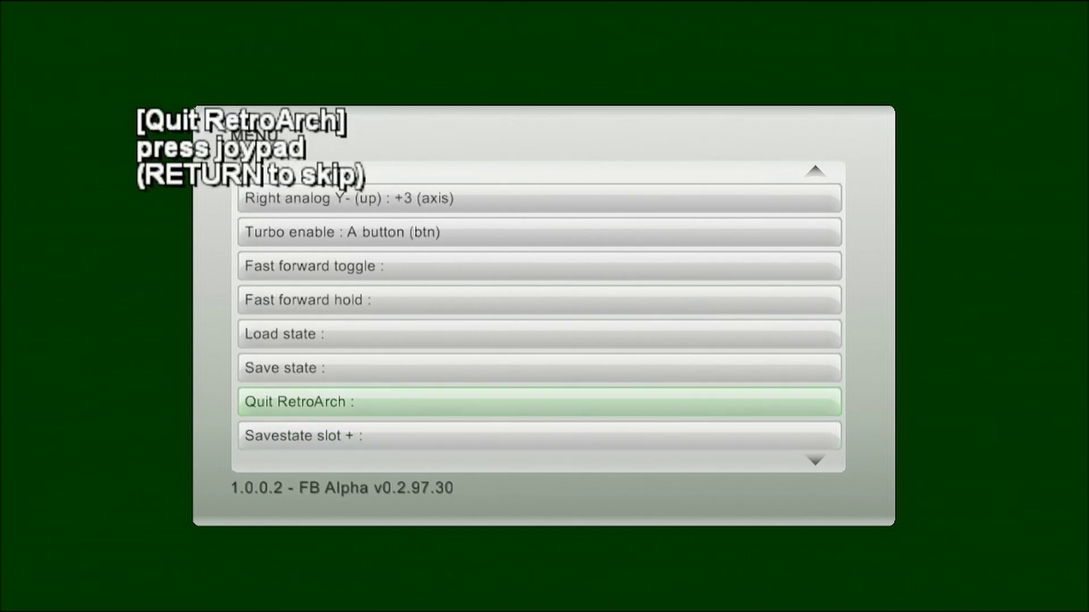
key(Escape)
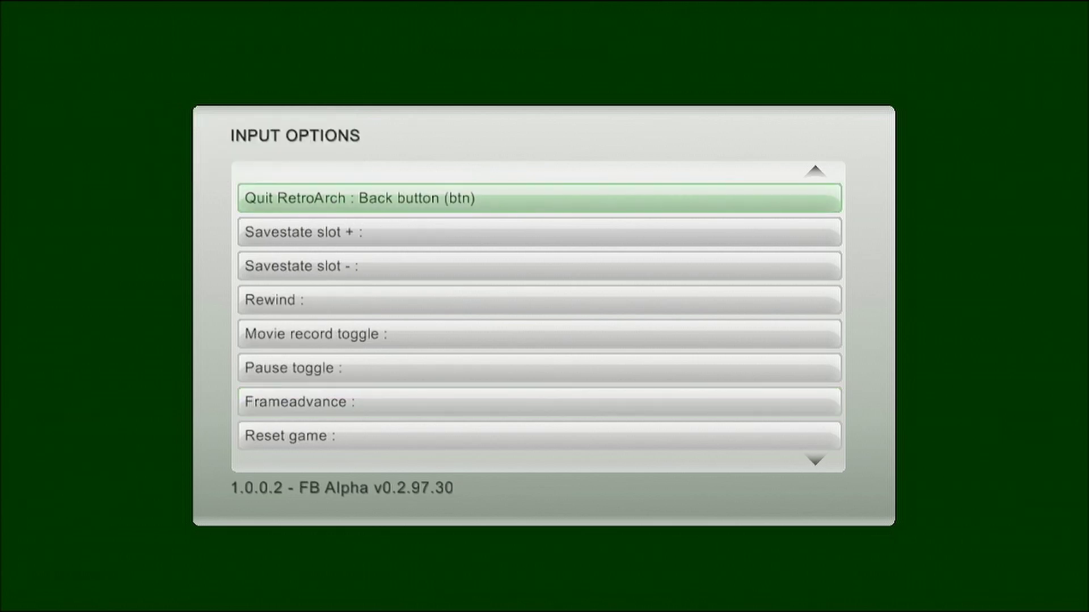
key(BackSpace)
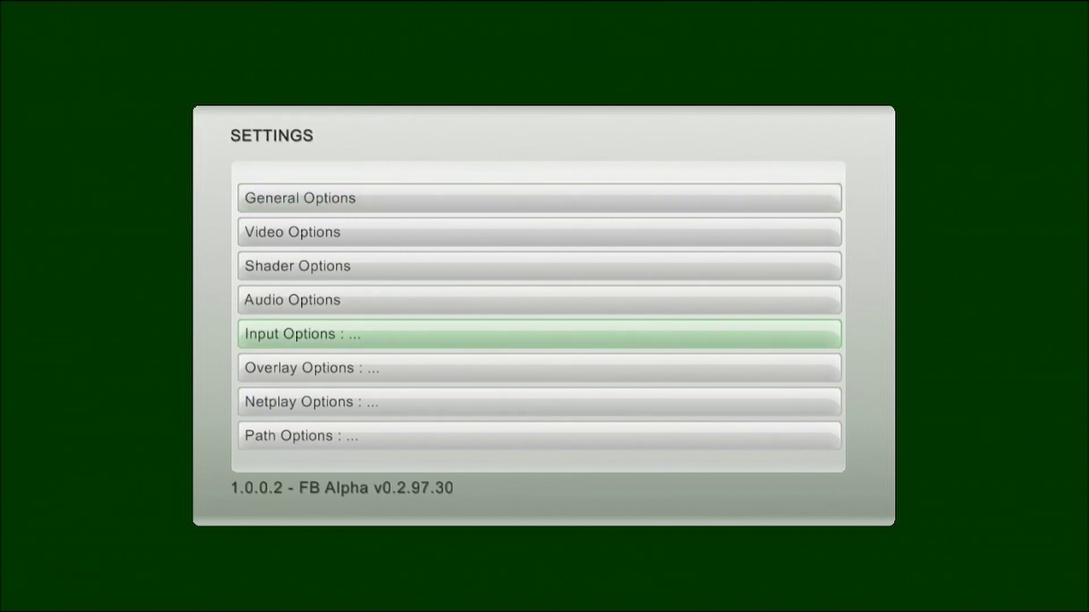
key(BackSpace)
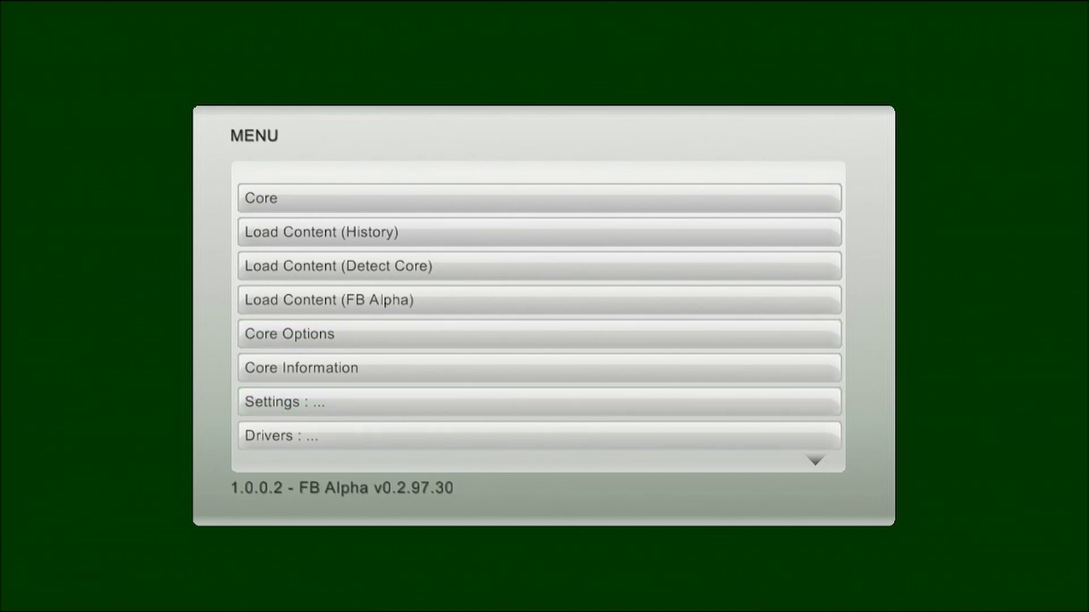
- Save the changed settings as a new RetroArch config and exit to the Aurora game library
key(Down)
key(Down)
key(Down)
key(Down)
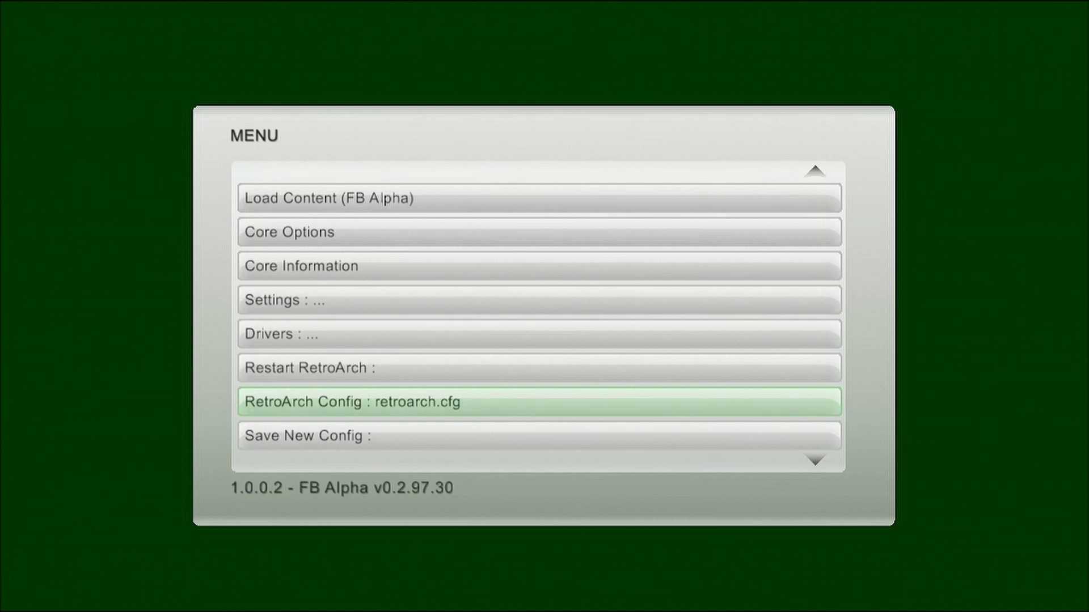
key(Return)
key(BackSpace)
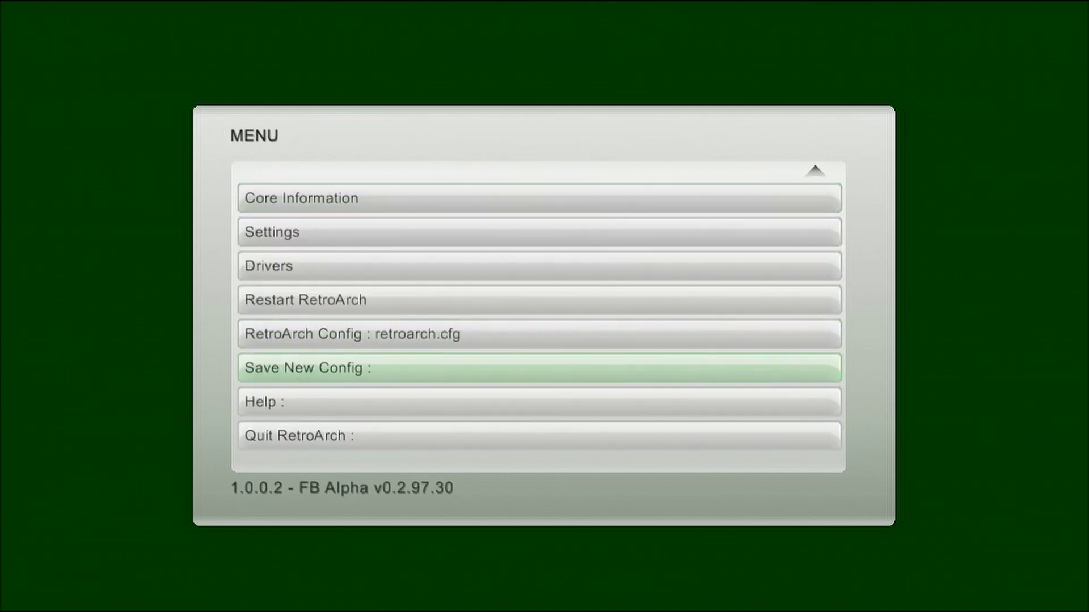
key(Return)
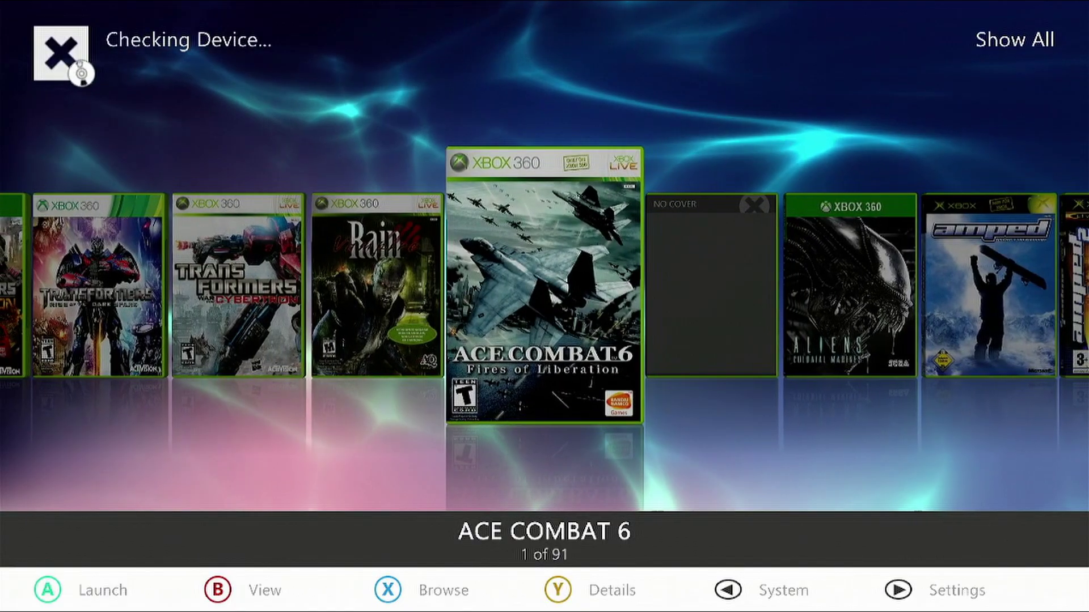
- Browse the game library backwards from Ace Combat 6 through the Transformers titles
key(Left)
key(Left)
key(Left)
key(Left)
key(Left)
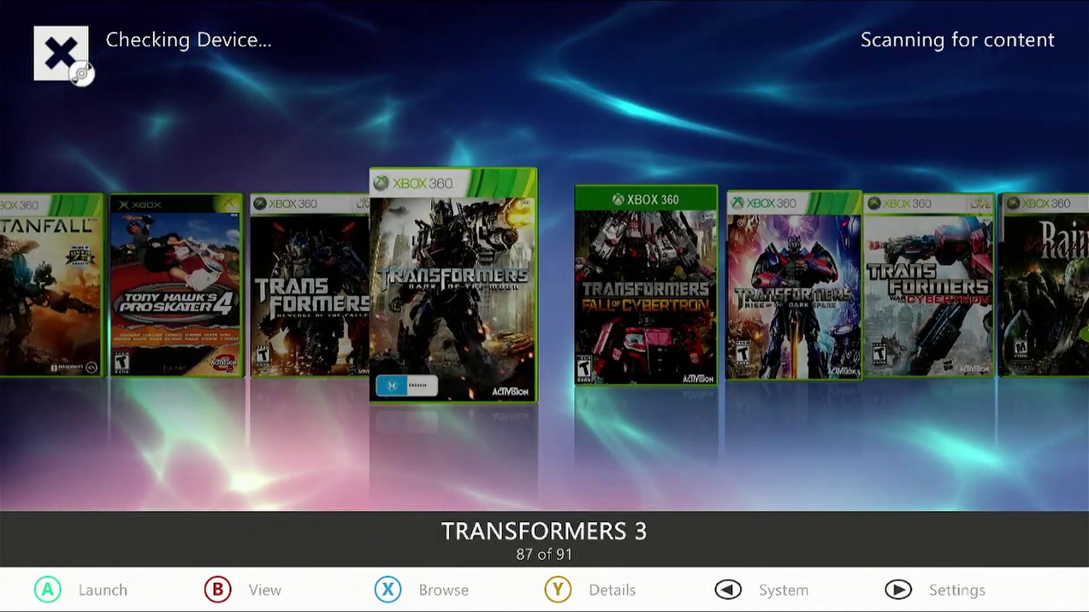